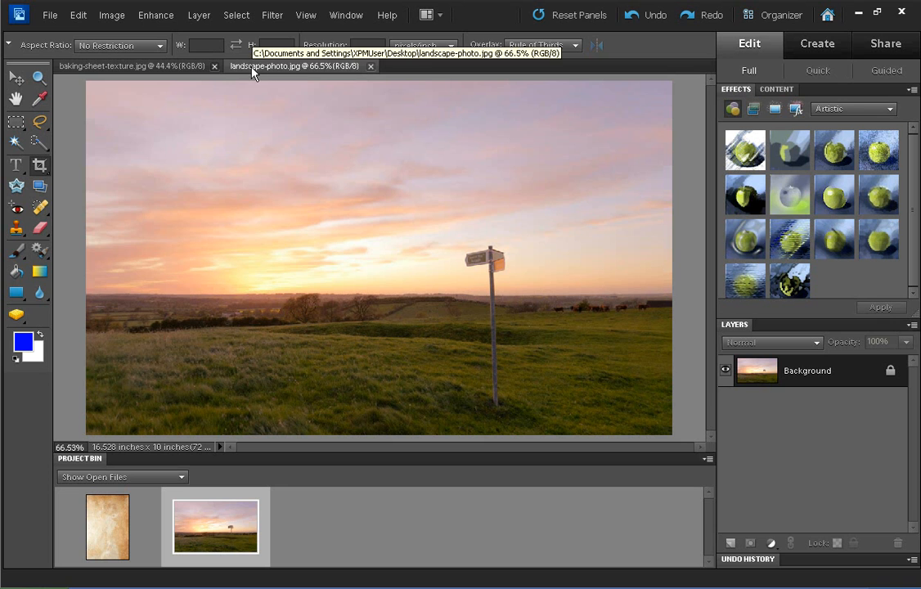
- Bring baking-sheet-texture.jpg to the front and tile it side by side with landscape-photo.jpg
click(131, 66)
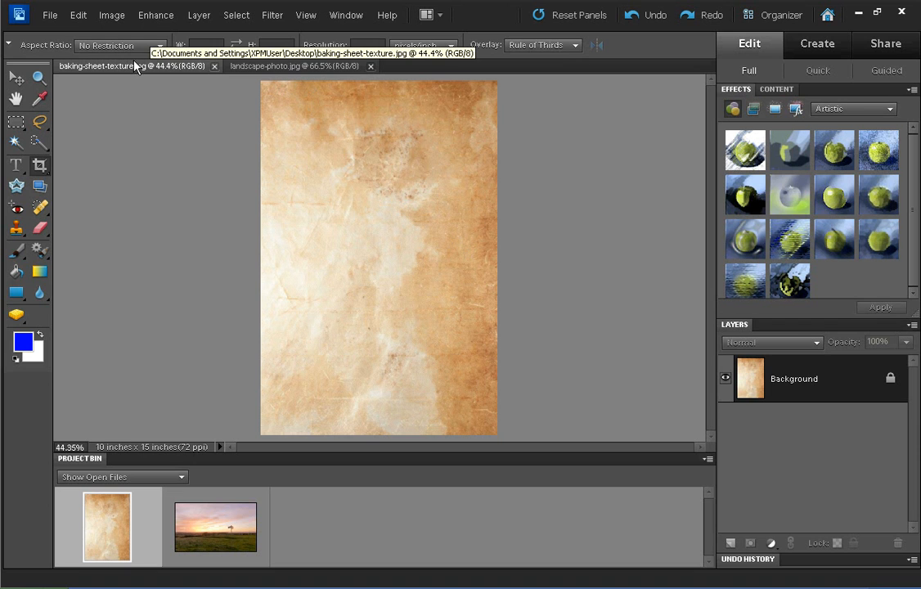
click(344, 17)
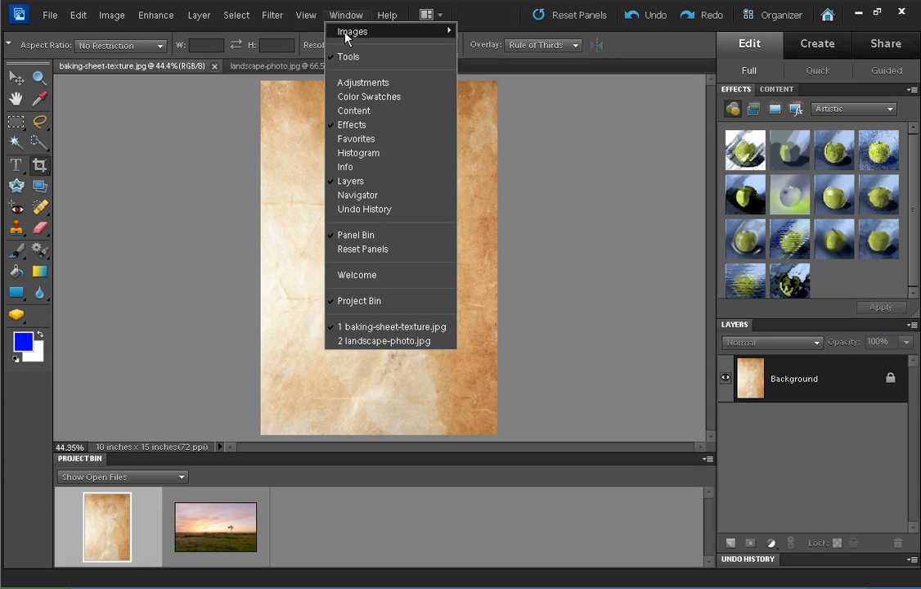
mouse_move(363, 38)
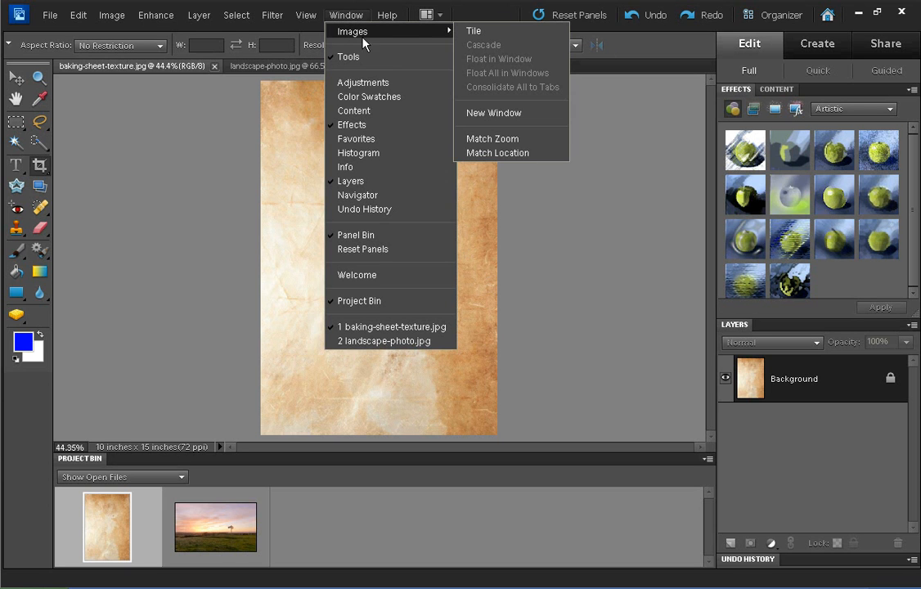
click(480, 33)
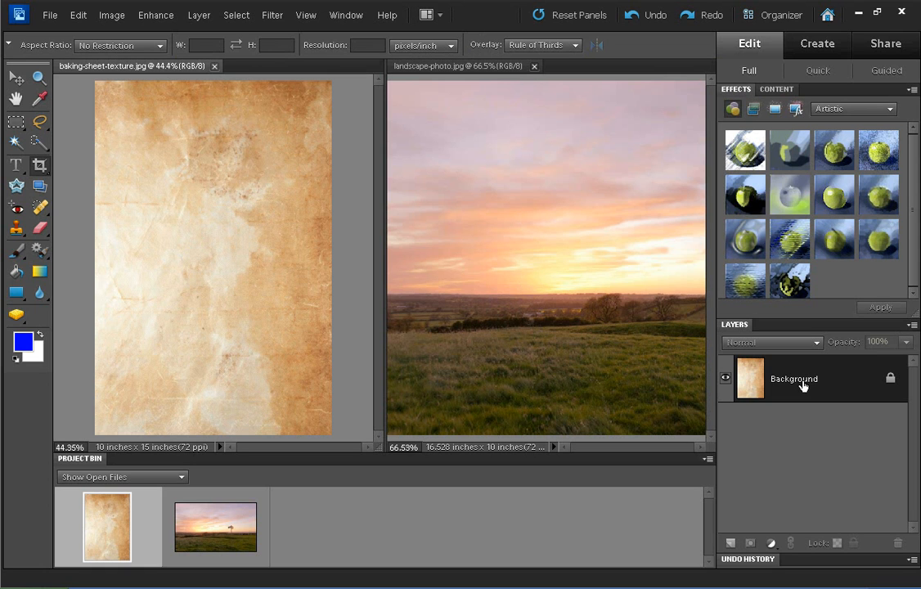
- Copy the texture's Background layer into landscape-photo.jpg and close baking-sheet-texture.jpg
drag(803, 386, 573, 232)
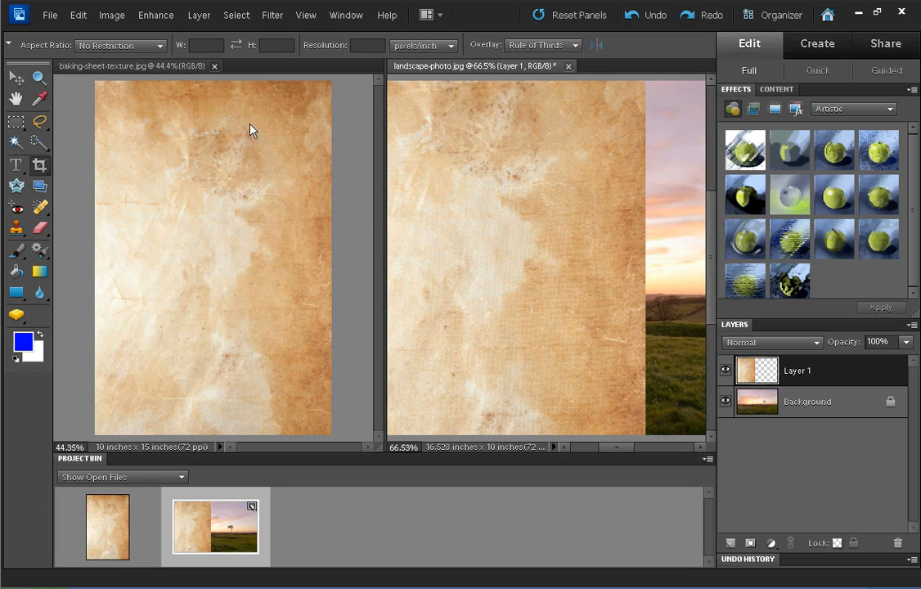
click(215, 66)
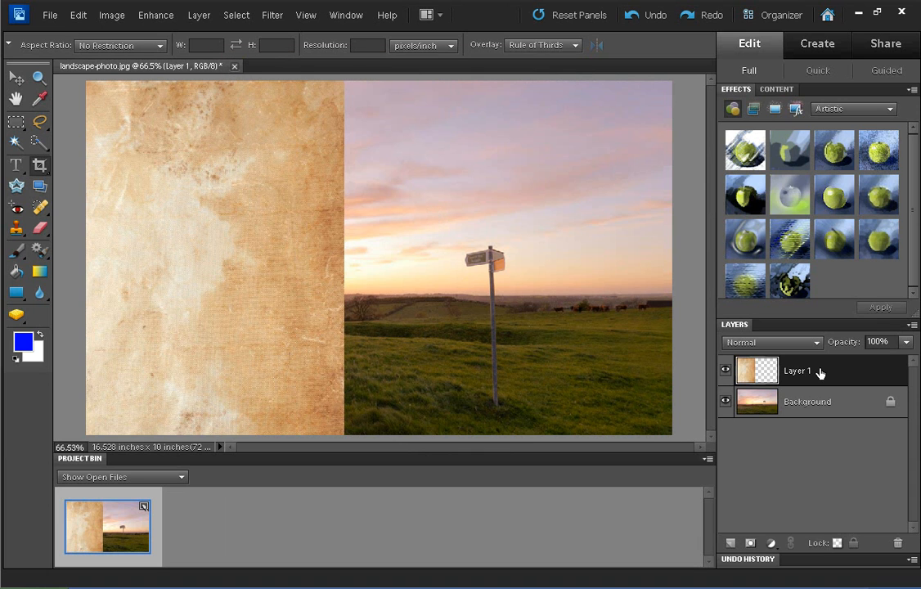
- Move the texture layer to the horizontal middle of the landscape photo so it spans the photo's full height
click(16, 80)
drag(213, 248, 412, 87)
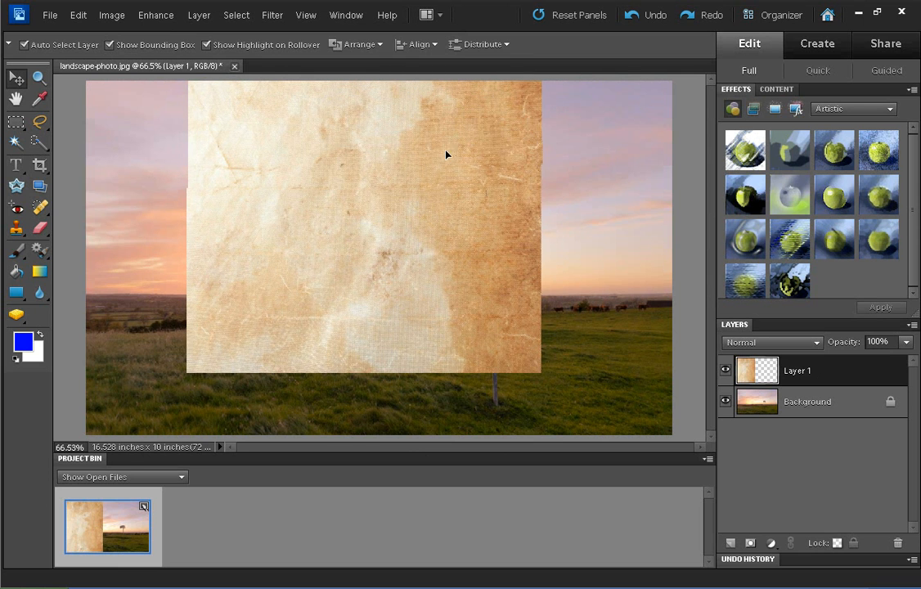
drag(431, 242, 417, 311)
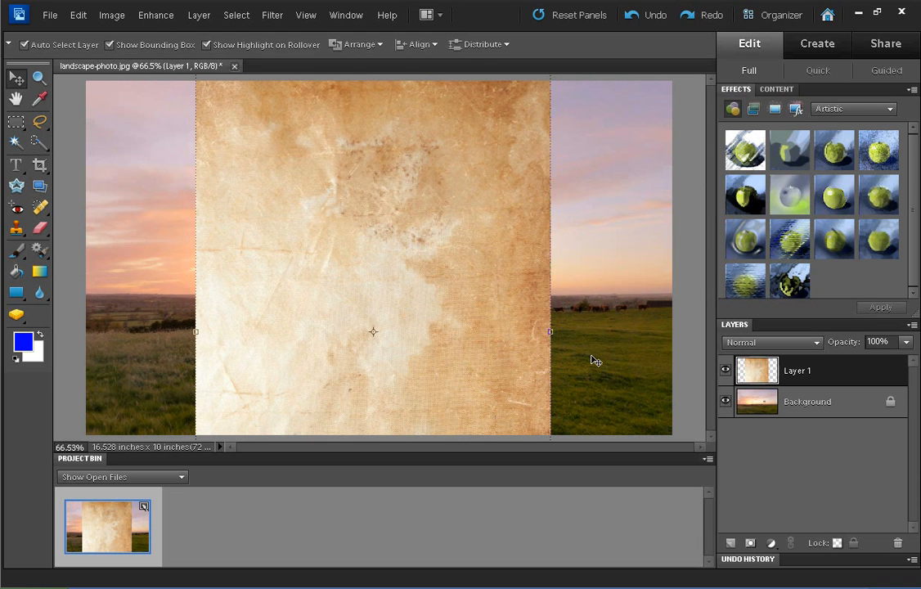
- Rotate the texture layer by -90 degrees with Free Transform and align it with the photo's upper edge
key(ctrl+t)
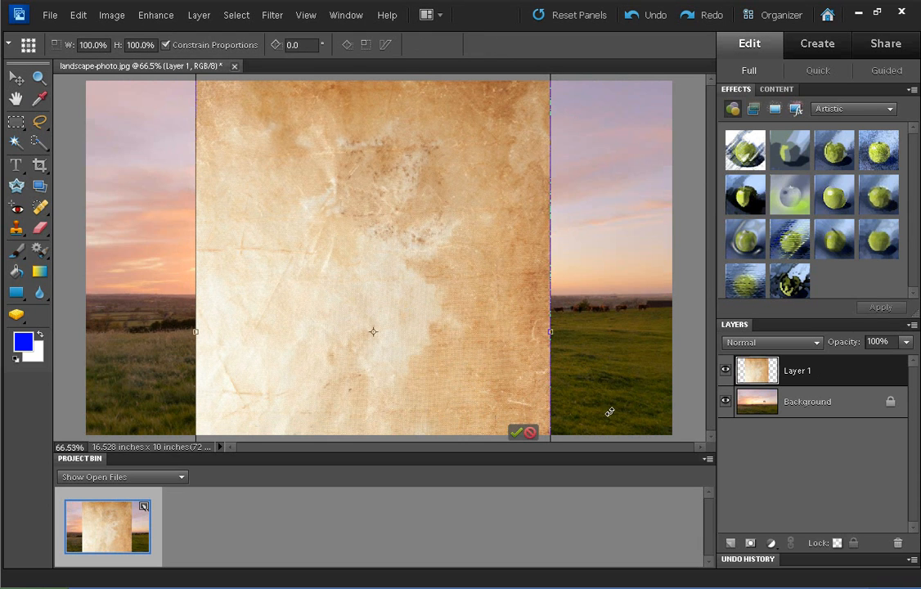
click(307, 45)
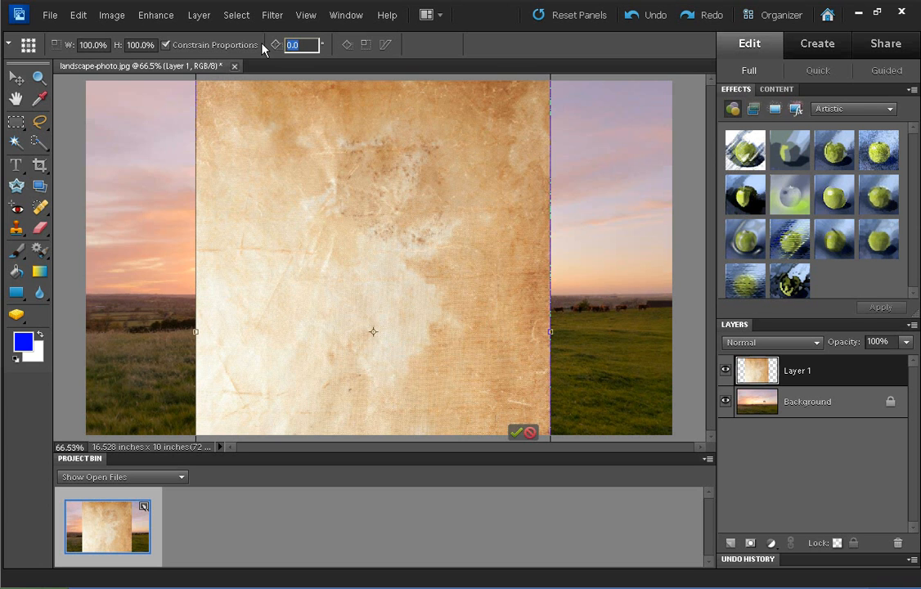
text(-90)
key(Return)
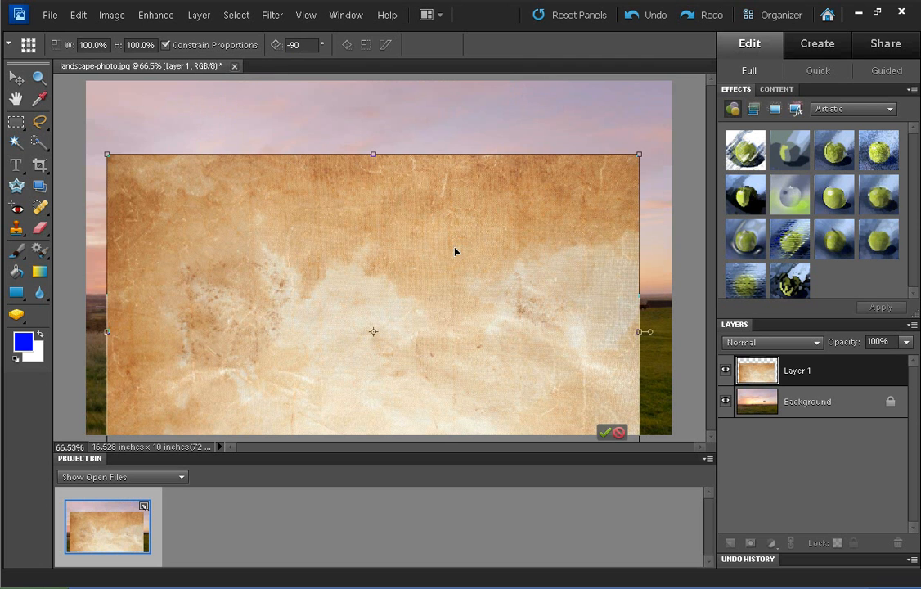
drag(455, 252, 461, 175)
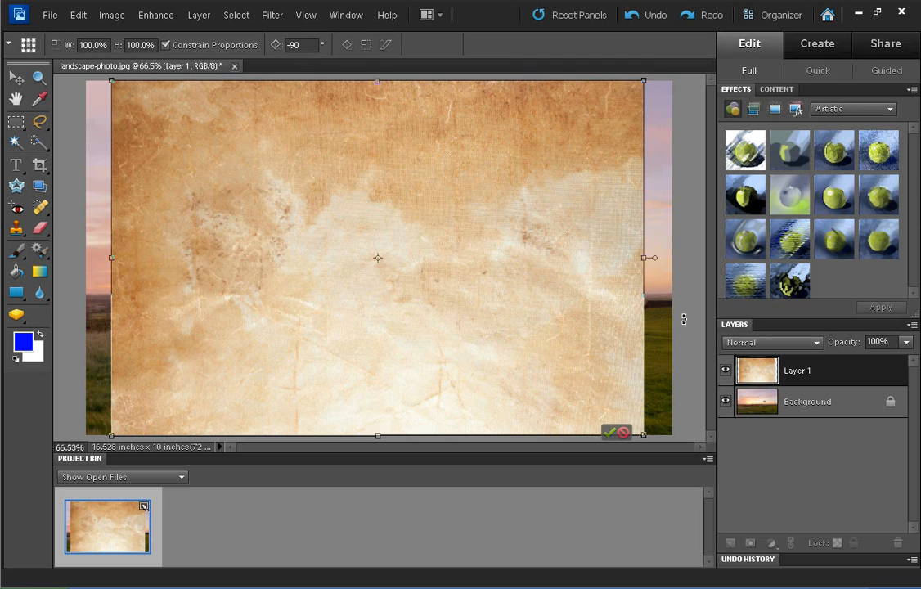
- Try rotating the texture layer freely to another angle and return it to -90 degrees
drag(684, 319, 623, 434)
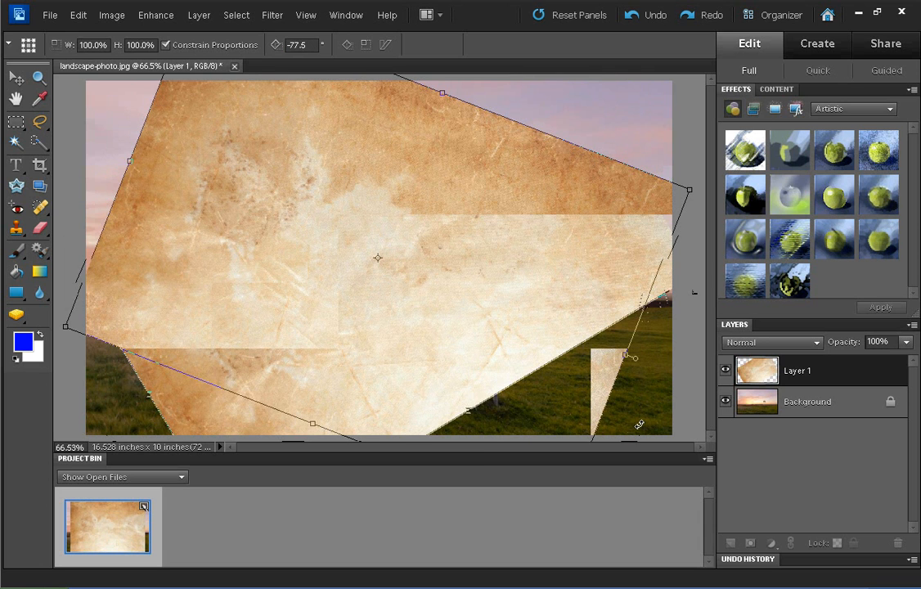
drag(632, 430, 650, 257)
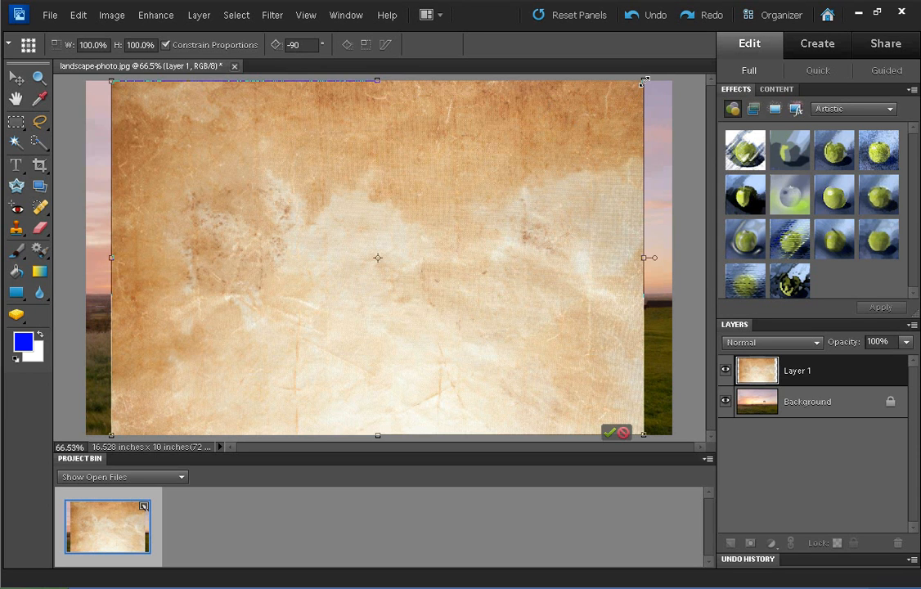
- Enlarge the texture layer until it covers the whole landscape photo and apply the transformation
drag(644, 81, 645, 81)
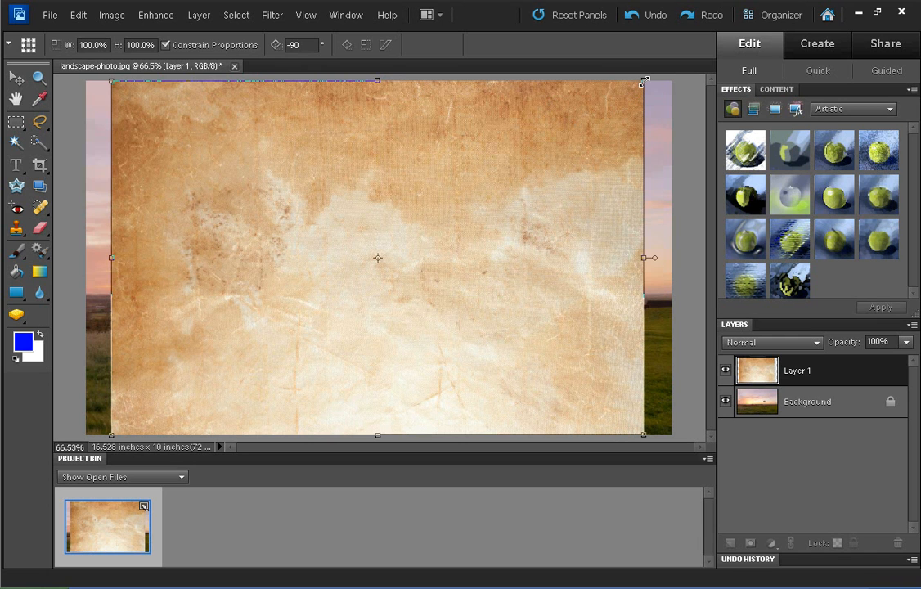
drag(645, 81, 696, 278)
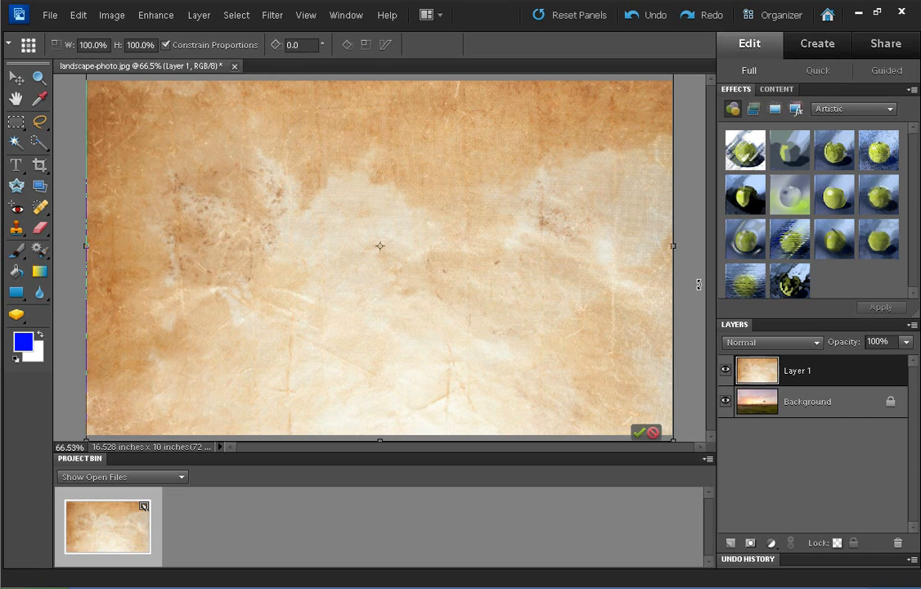
click(639, 434)
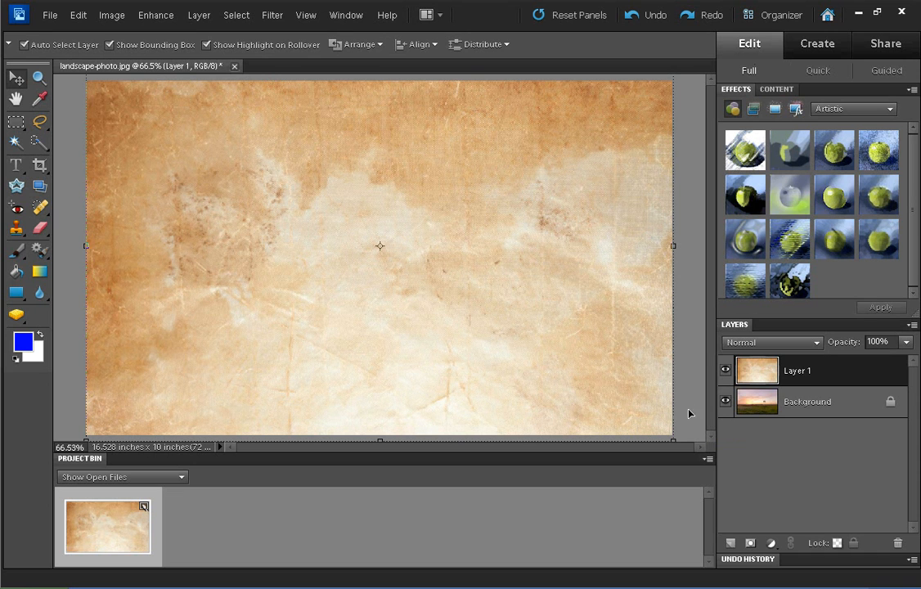
- Set the texture layer's blend mode to Overlay
click(815, 344)
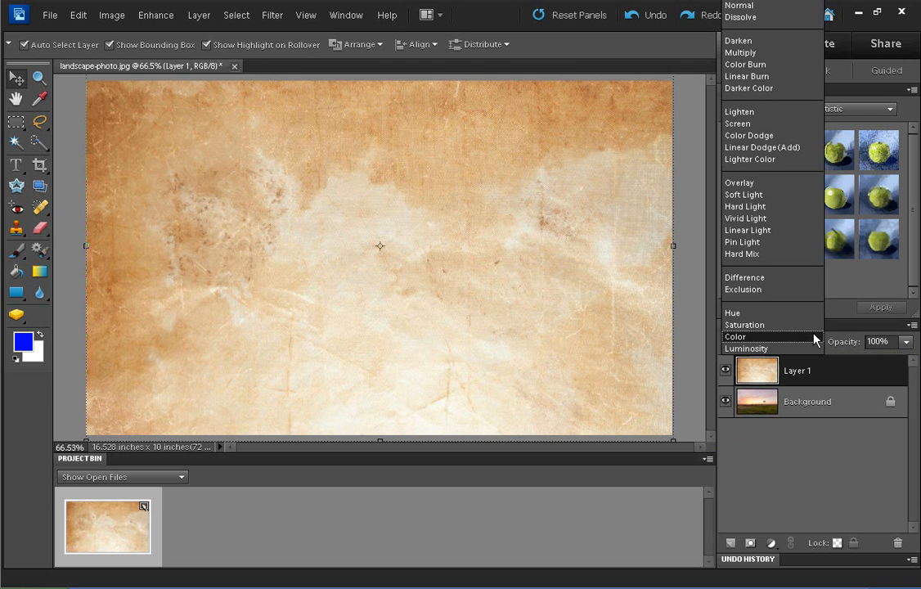
click(762, 185)
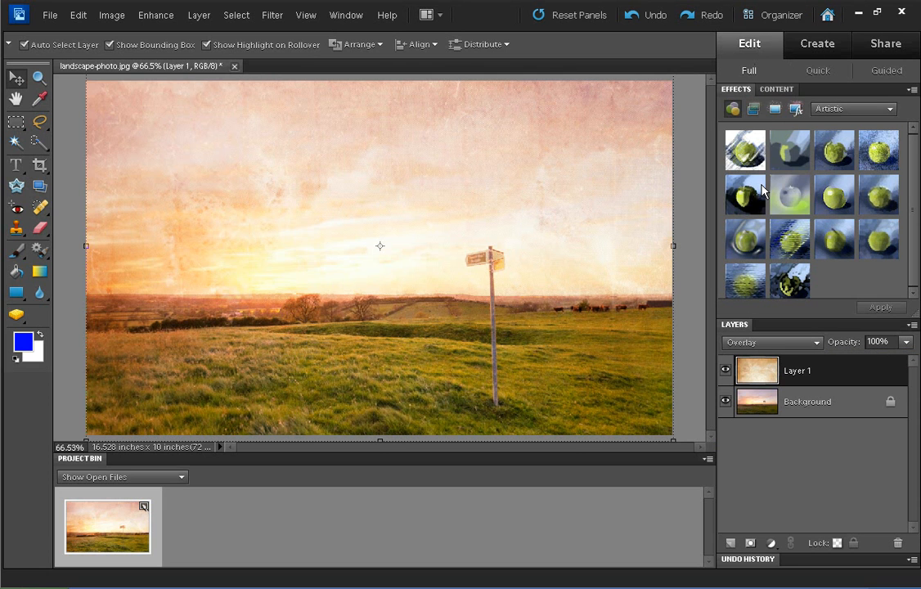
- Try the Soft Light and Multiply blend modes on the texture layer and return it to Overlay
click(816, 345)
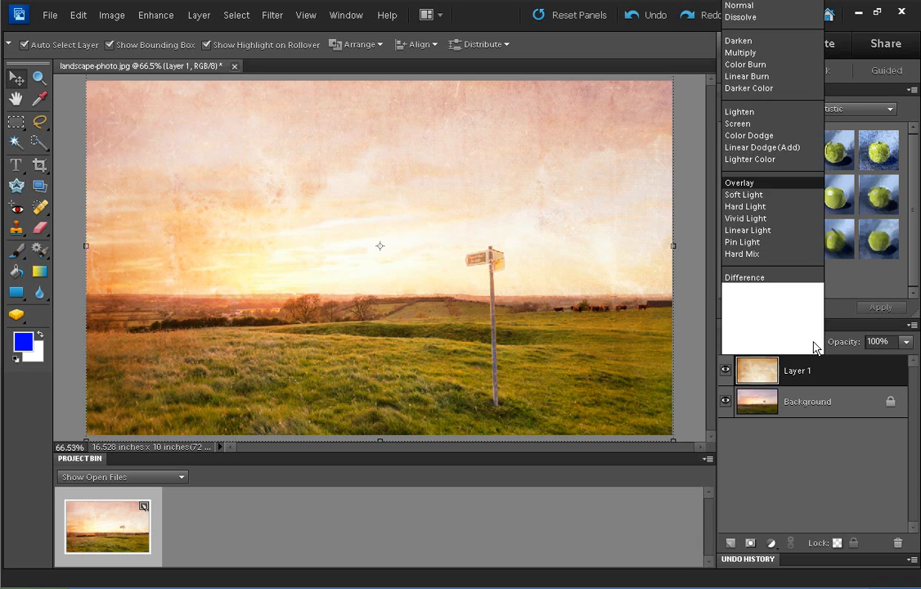
click(767, 202)
click(792, 345)
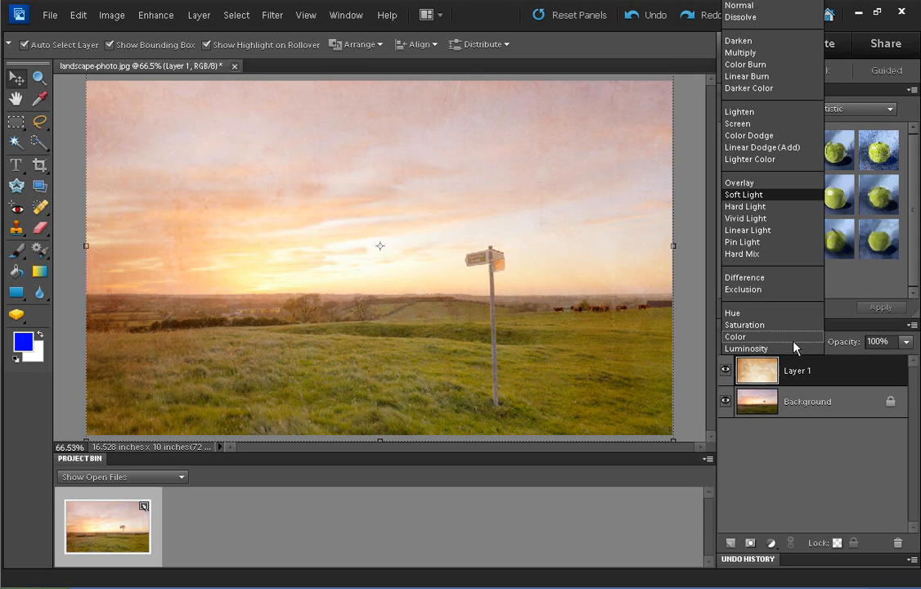
click(762, 53)
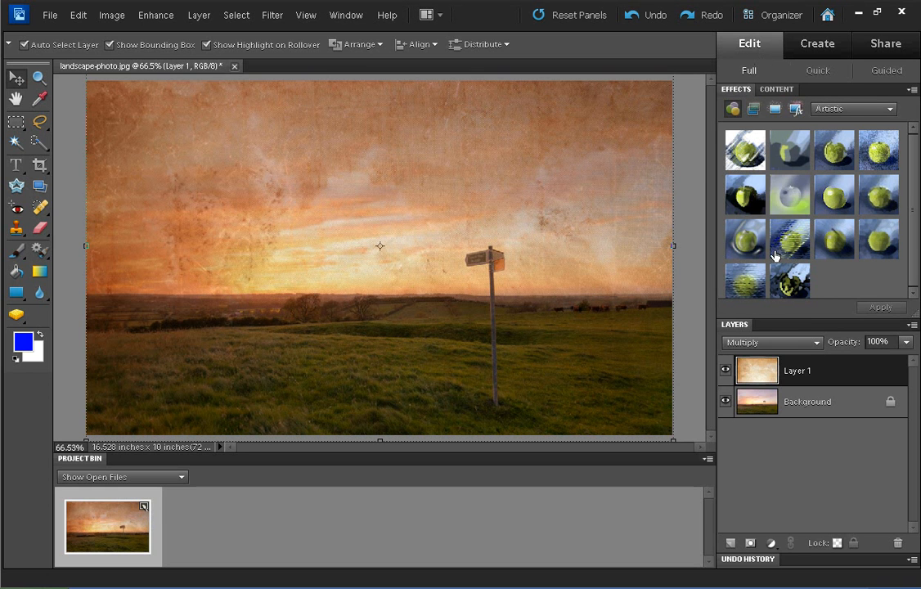
click(806, 349)
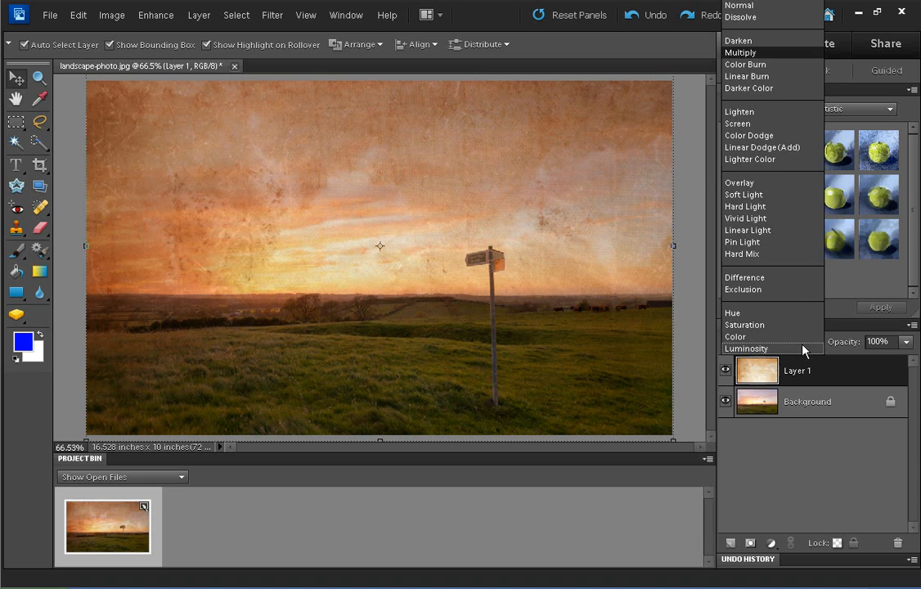
click(749, 184)
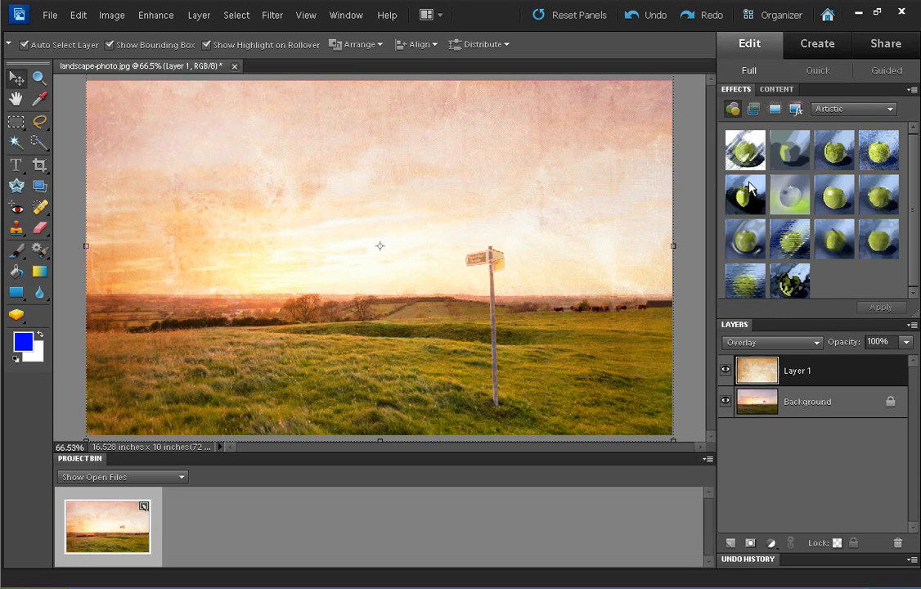
- Try lowering the texture layer's opacity to 33% and restore it to 100%
click(907, 344)
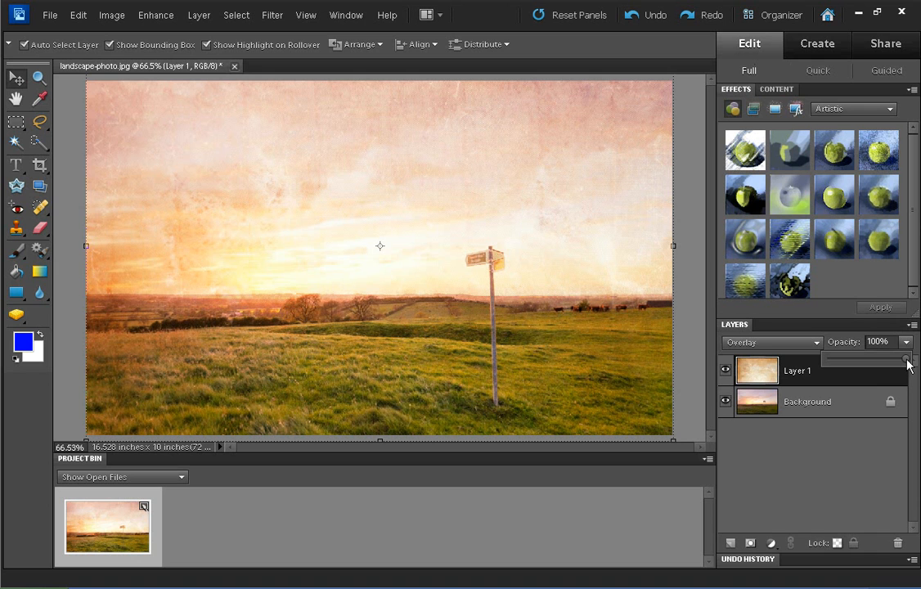
drag(908, 366, 854, 363)
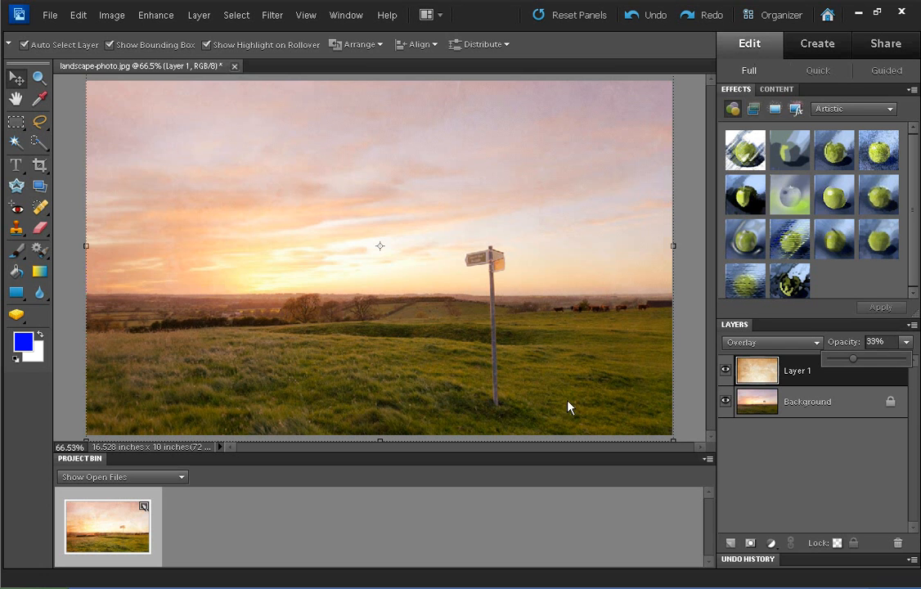
click(906, 359)
click(793, 377)
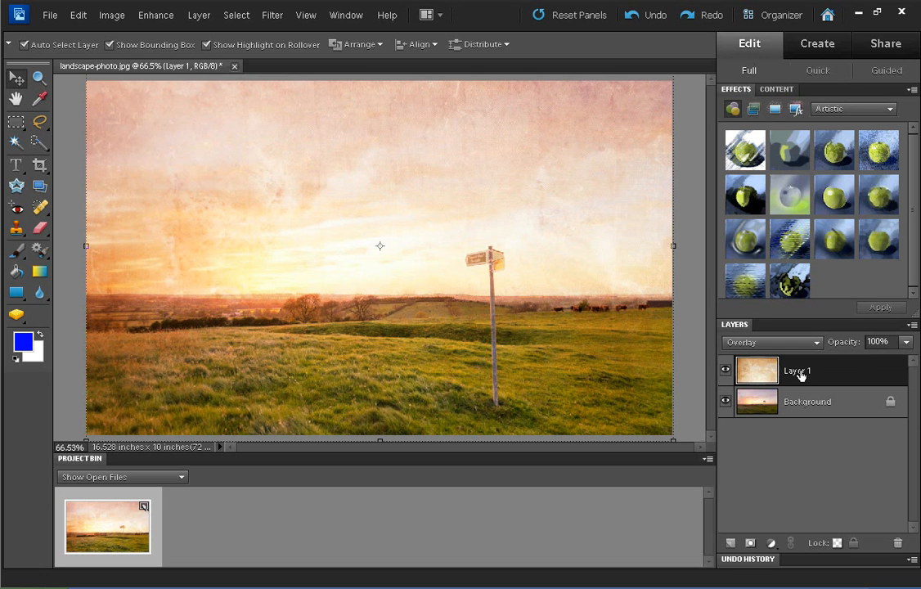